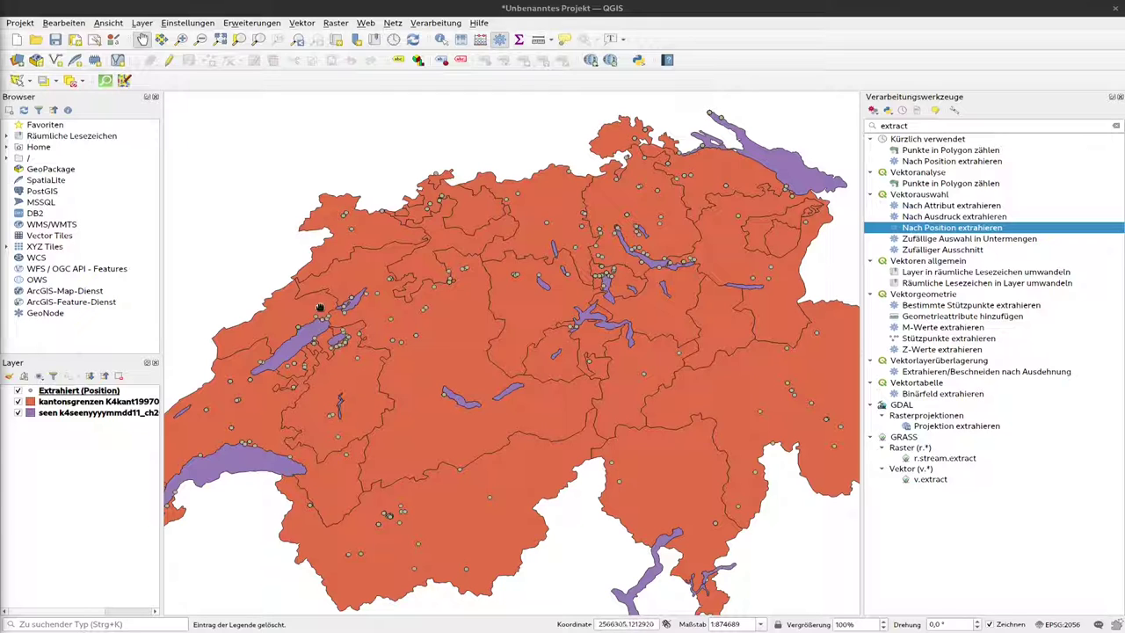
pyautogui.scroll(2, 268, 360)
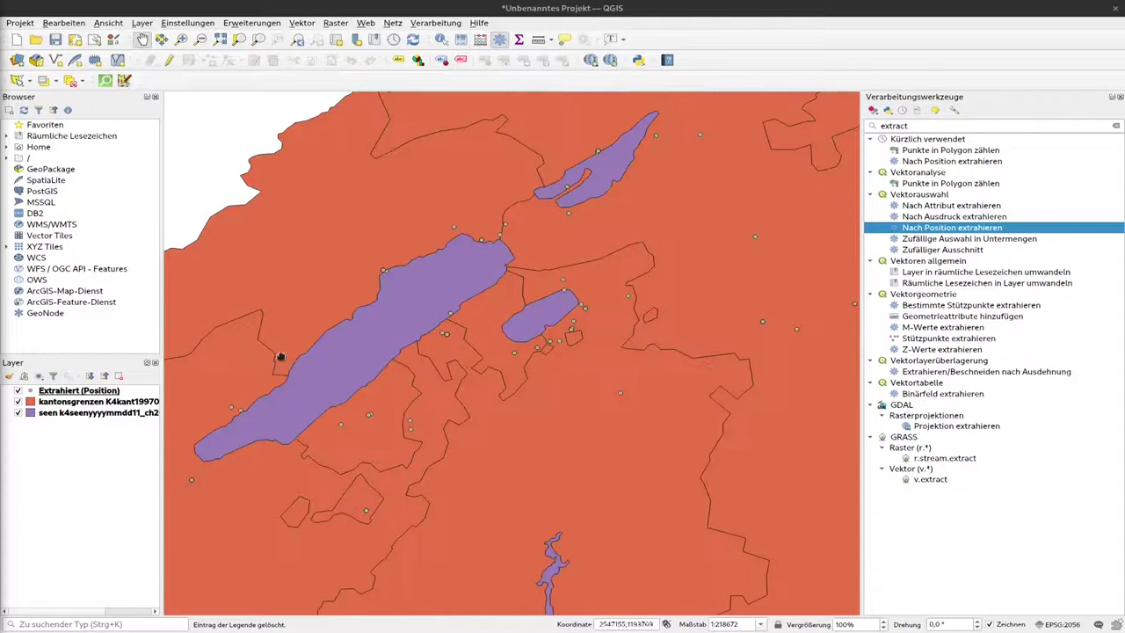
pyautogui.scroll(1, 280, 356)
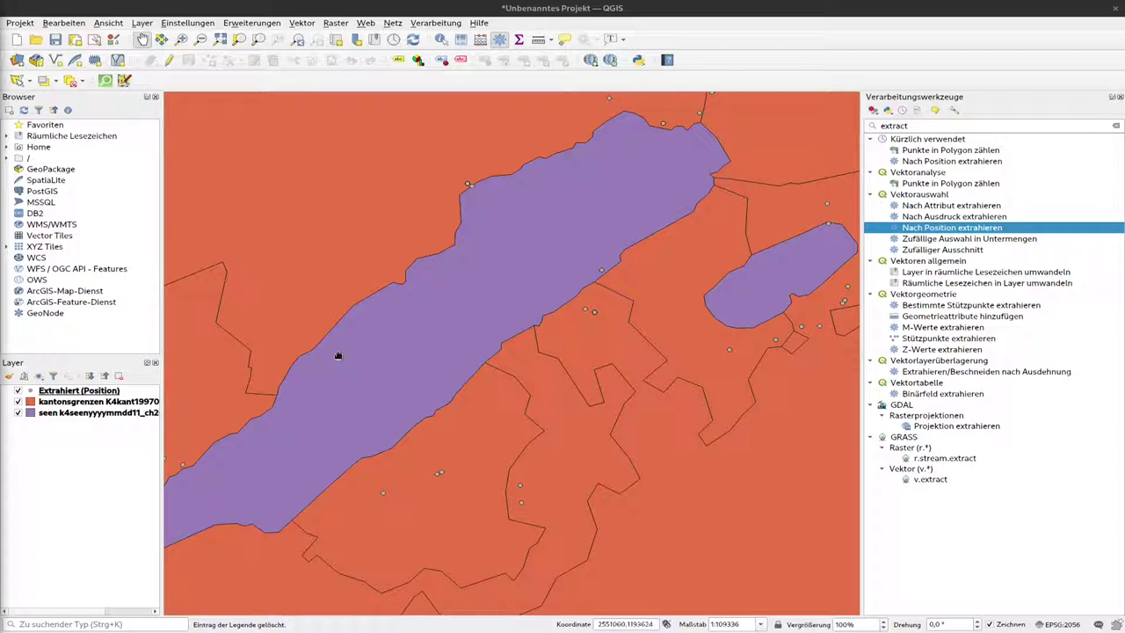
pyautogui.scroll(-2, 343, 357)
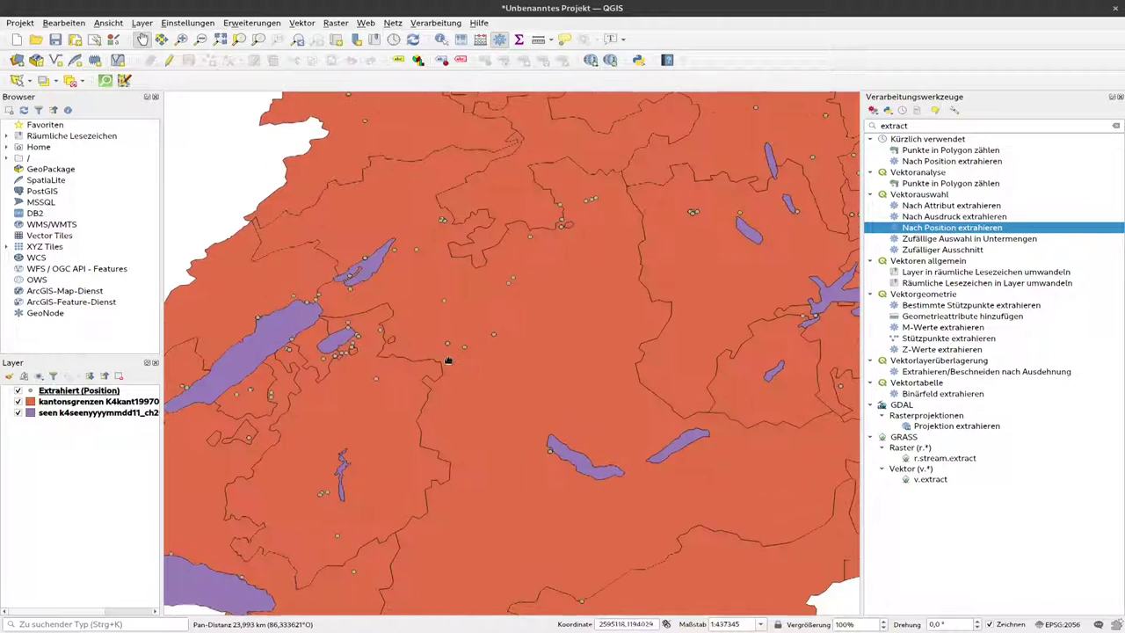
pyautogui.scroll(-1, 447, 360)
pyautogui.moveTo(582, 359); pyautogui.dragTo(500, 372)
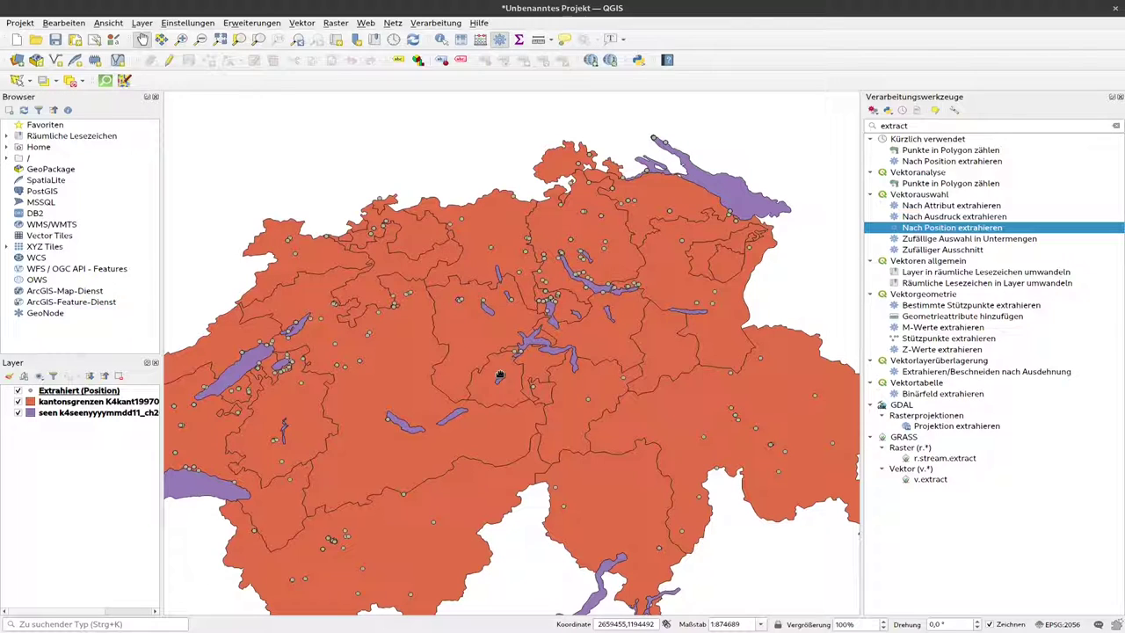
# Open the Puffer tool from Vektor > Geoverarbeitungswerkzeuge
pyautogui.click(302, 23)
pyautogui.moveTo(335, 56)
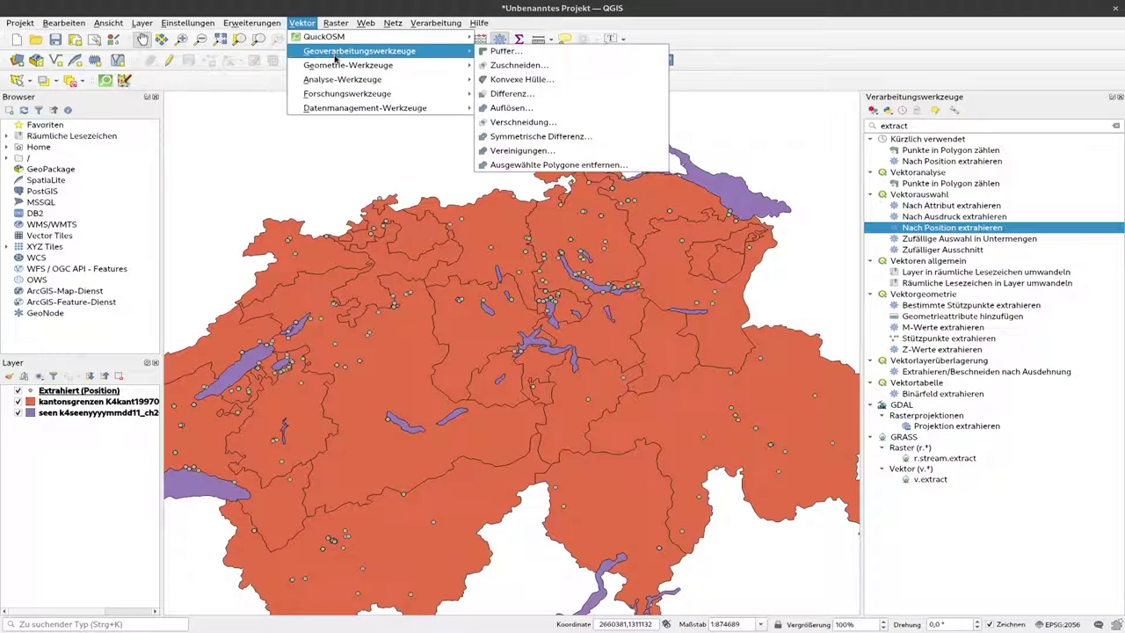
pyautogui.click(531, 54)
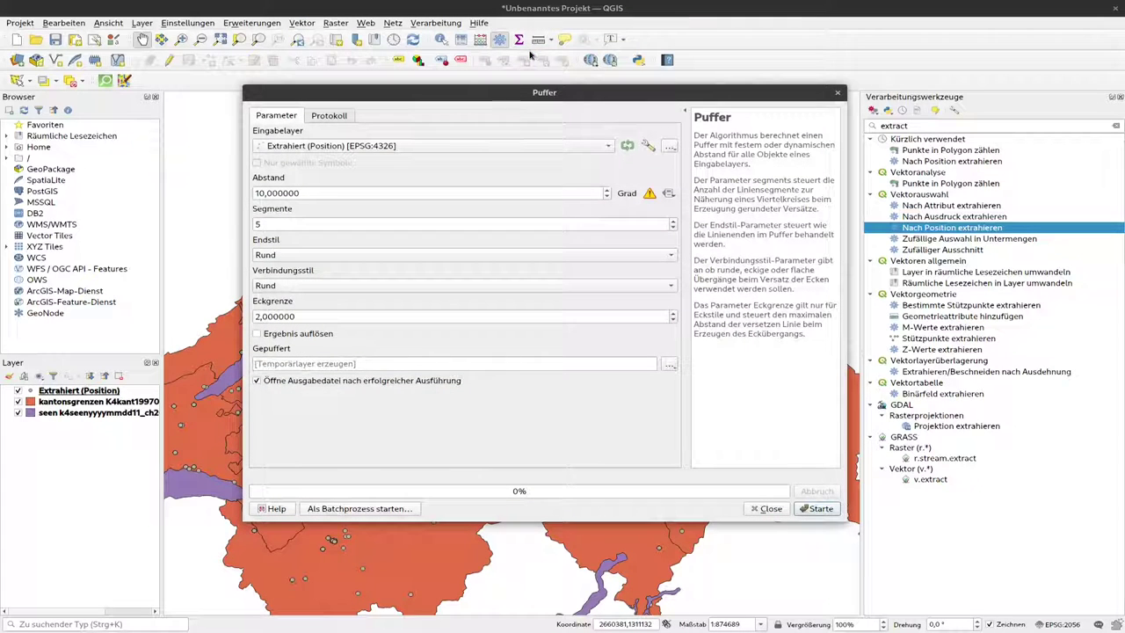
# Choose the lakes layer as Eingabelayer and Kilometer as the distance unit
pyautogui.click(508, 145)
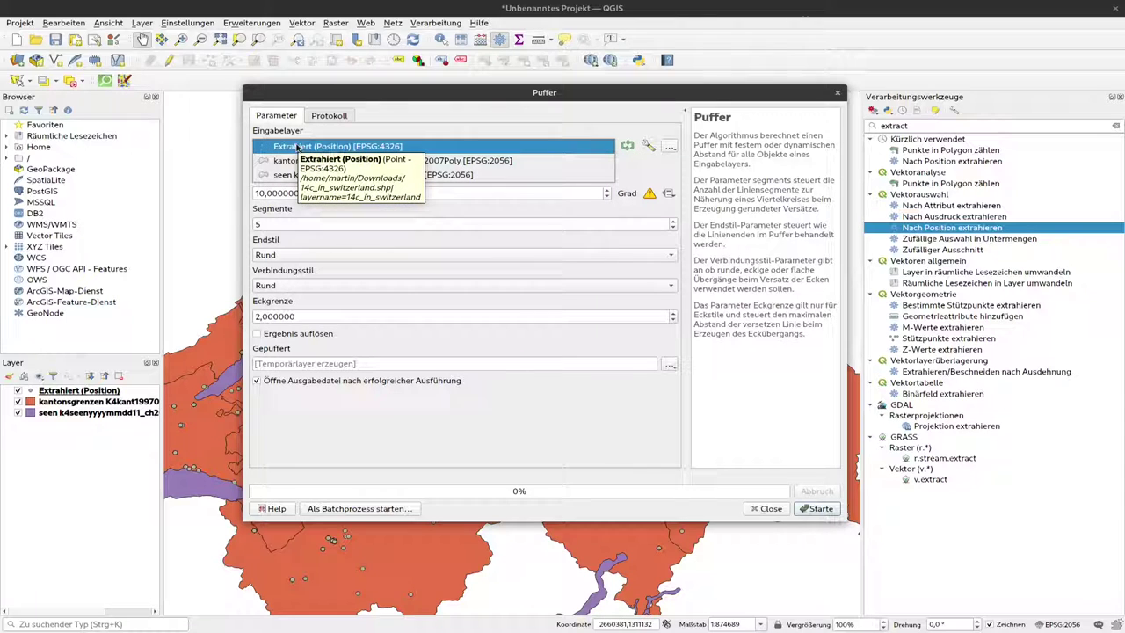
pyautogui.click(472, 176)
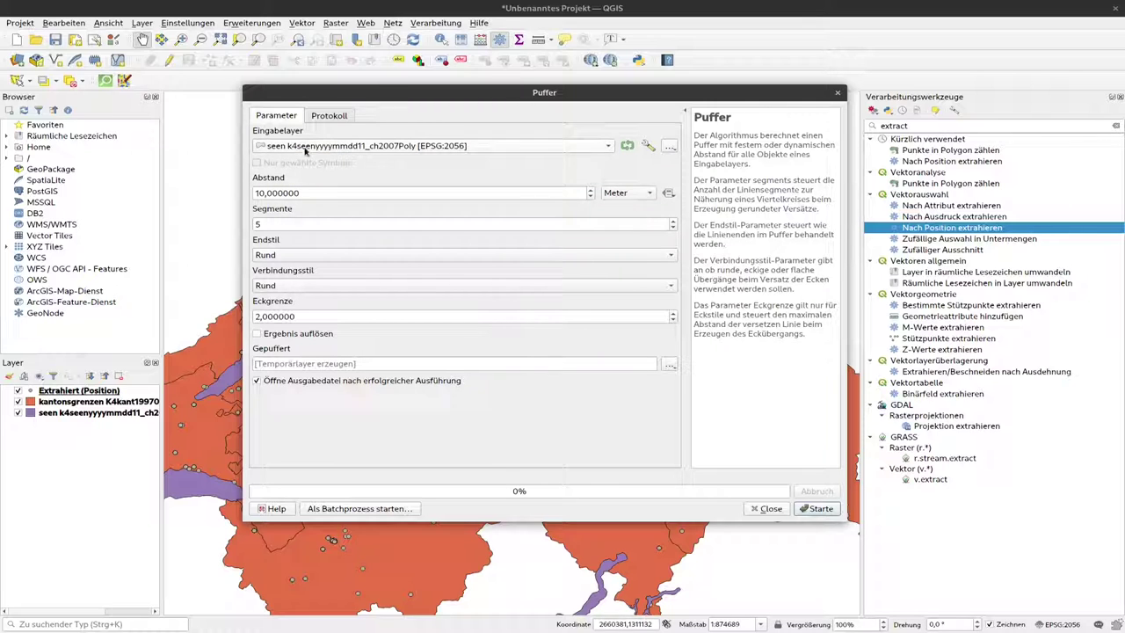
pyautogui.click(641, 193)
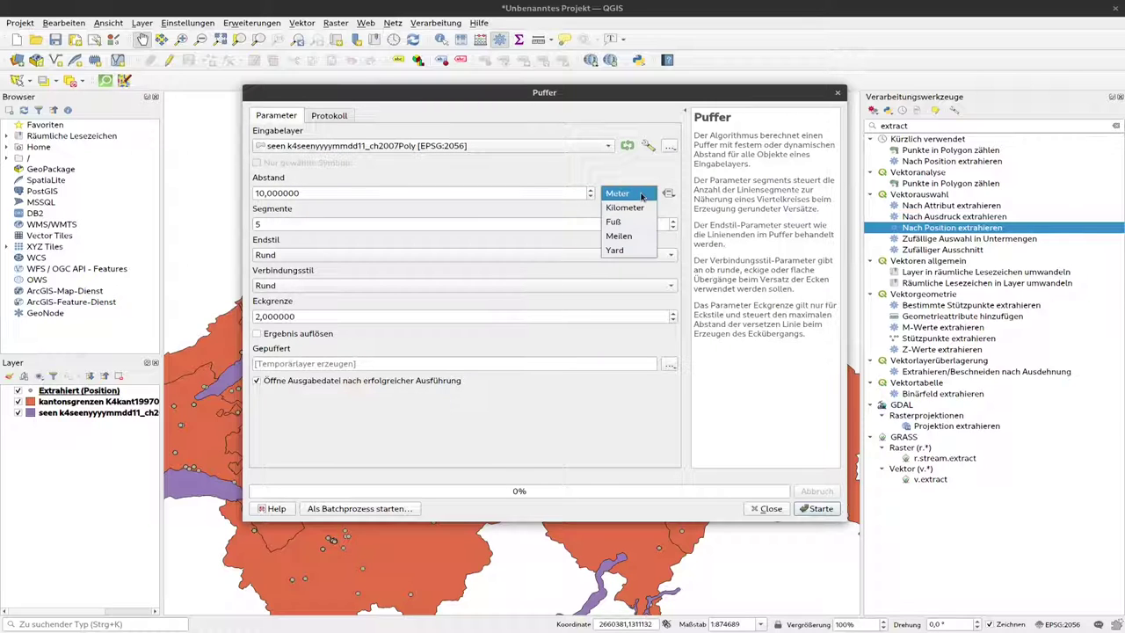
pyautogui.click(638, 211)
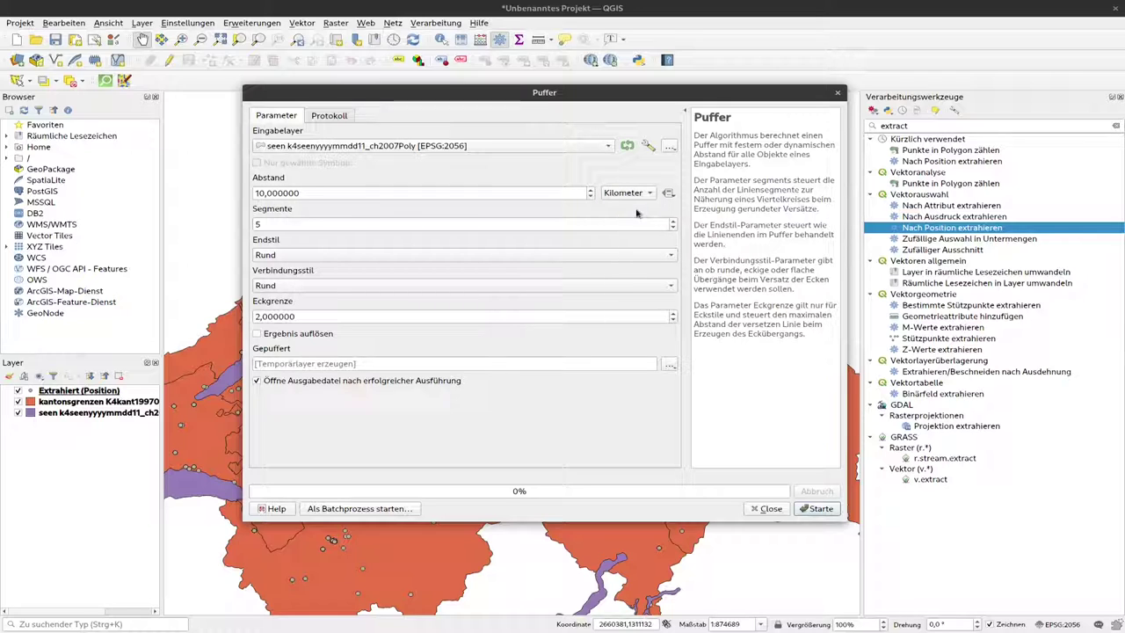
# Replace the Abstand value with 1, so it reads 1,000000 Kilometer
pyautogui.doubleClick(528, 193)
pyautogui.write('1')
pyautogui.press('Tab')
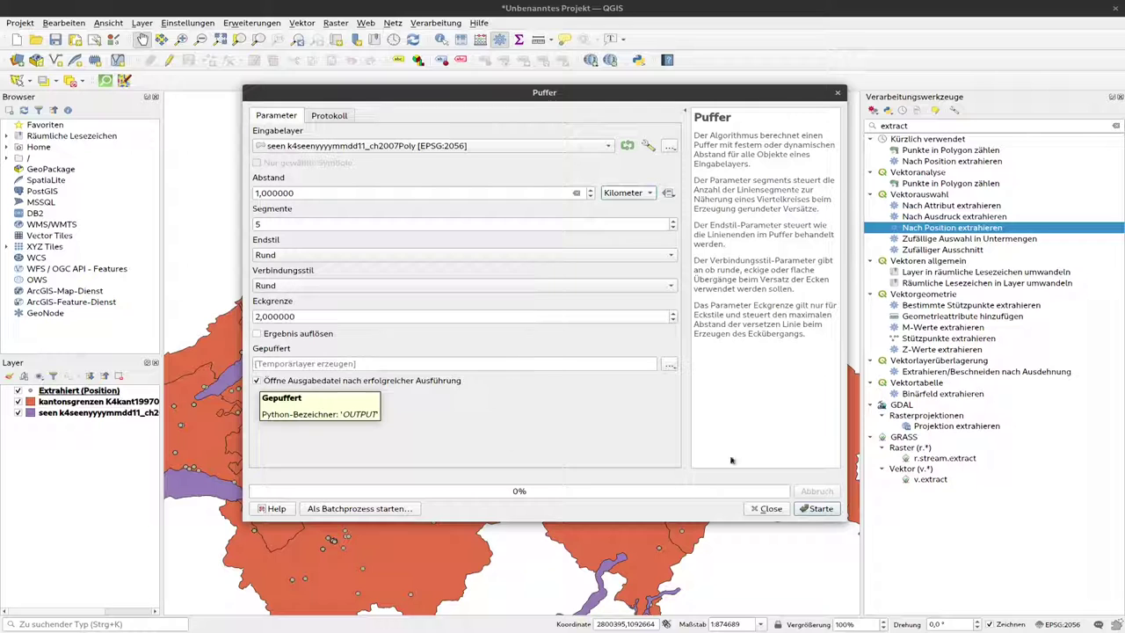
# Run the 1 km buffer to create the Gepuffert layer, then close the Puffer dialog
pyautogui.click(820, 510)
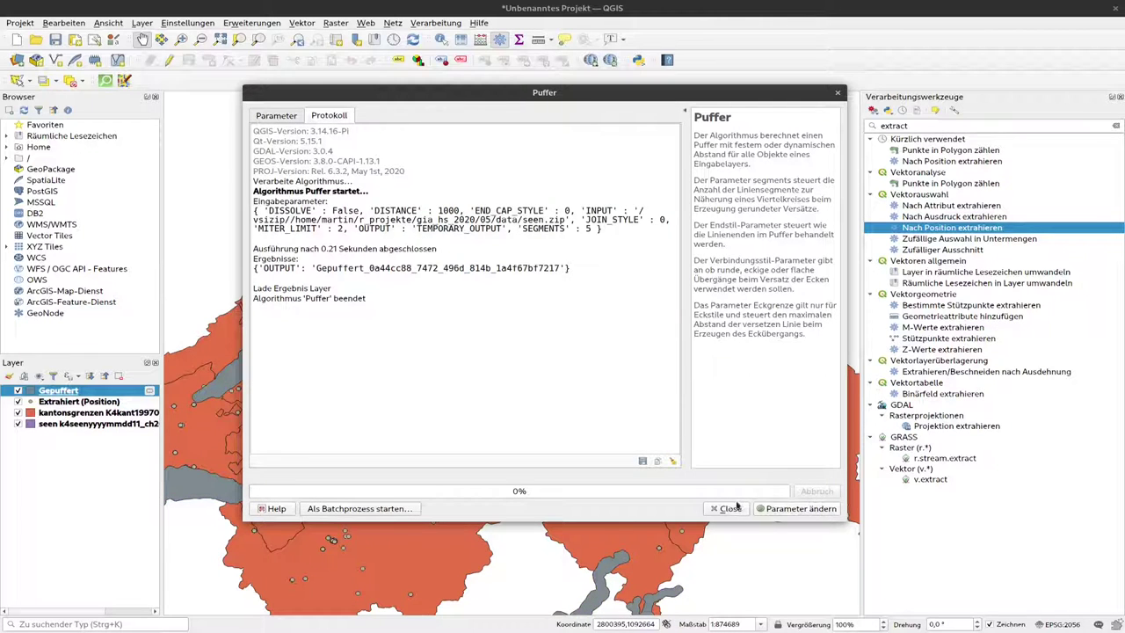
pyautogui.click(723, 509)
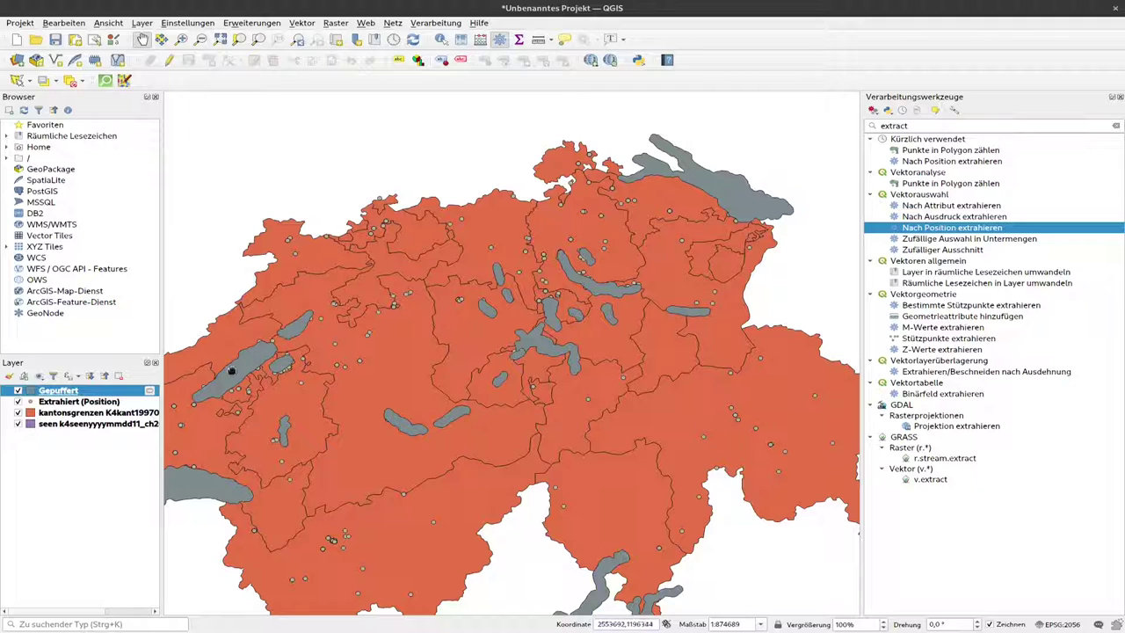
pyautogui.scroll(2, 234, 372)
pyautogui.moveTo(234, 372); pyautogui.dragTo(385, 377)
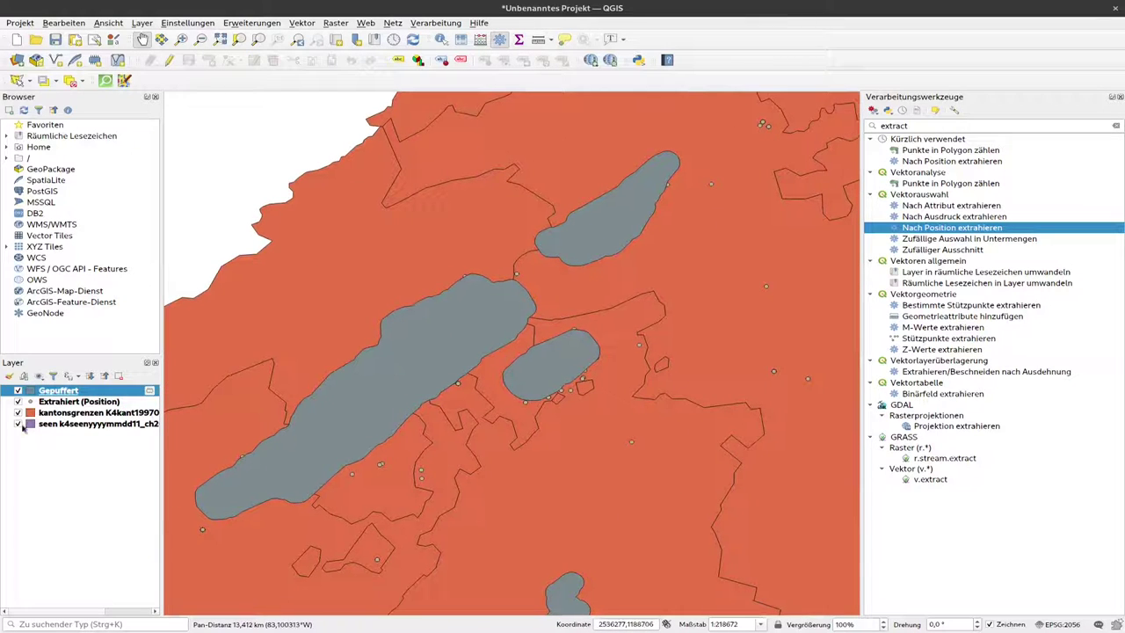
# Toggle the Gepuffert layer off and on to compare the buffers with the lakes
pyautogui.click(17, 390)
pyautogui.click(17, 391)
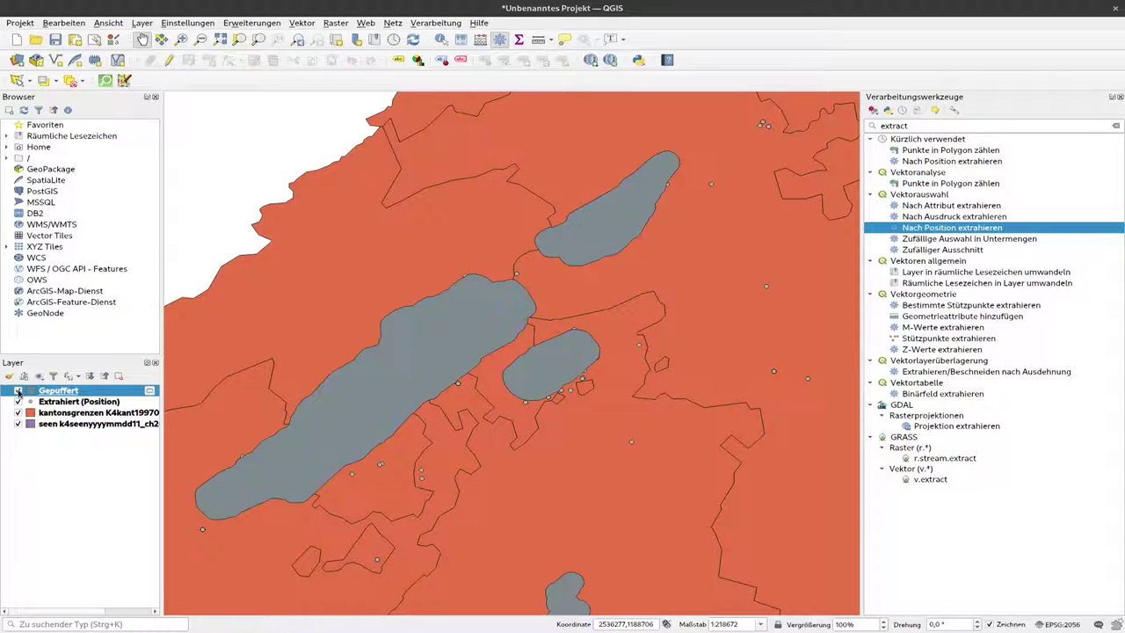
pyautogui.click(17, 391)
pyautogui.click(17, 390)
pyautogui.click(18, 391)
pyautogui.click(17, 391)
pyautogui.click(18, 391)
# Zoom out and pan the map to recentre Switzerland
pyautogui.scroll(-1, 510, 439)
pyautogui.scroll(-1, 536, 455)
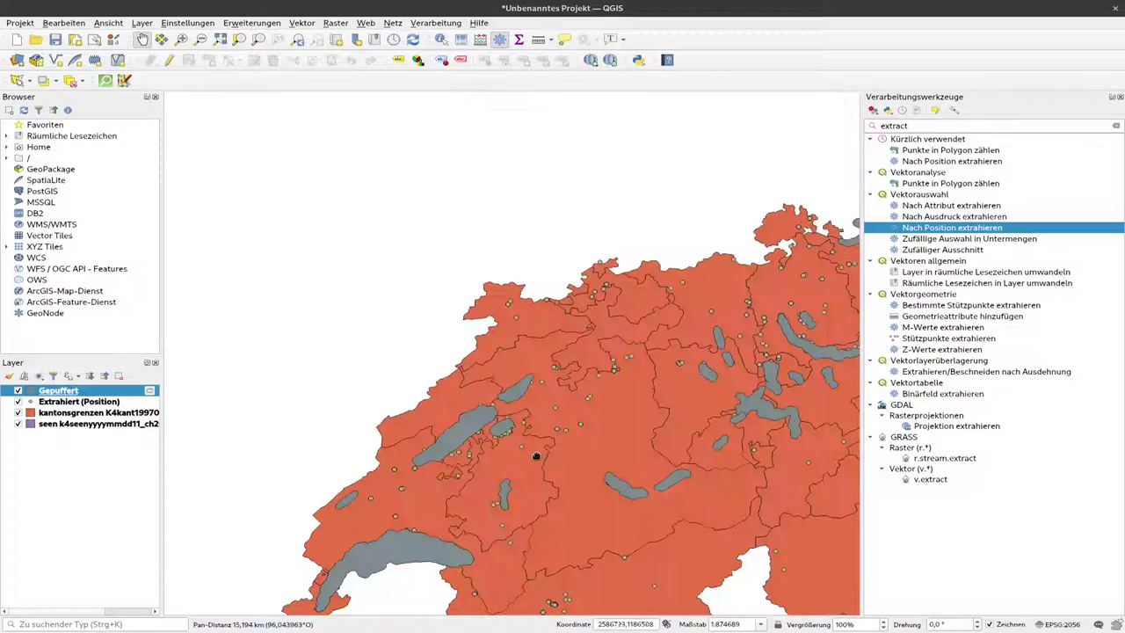
pyautogui.moveTo(535, 454); pyautogui.dragTo(459, 445)
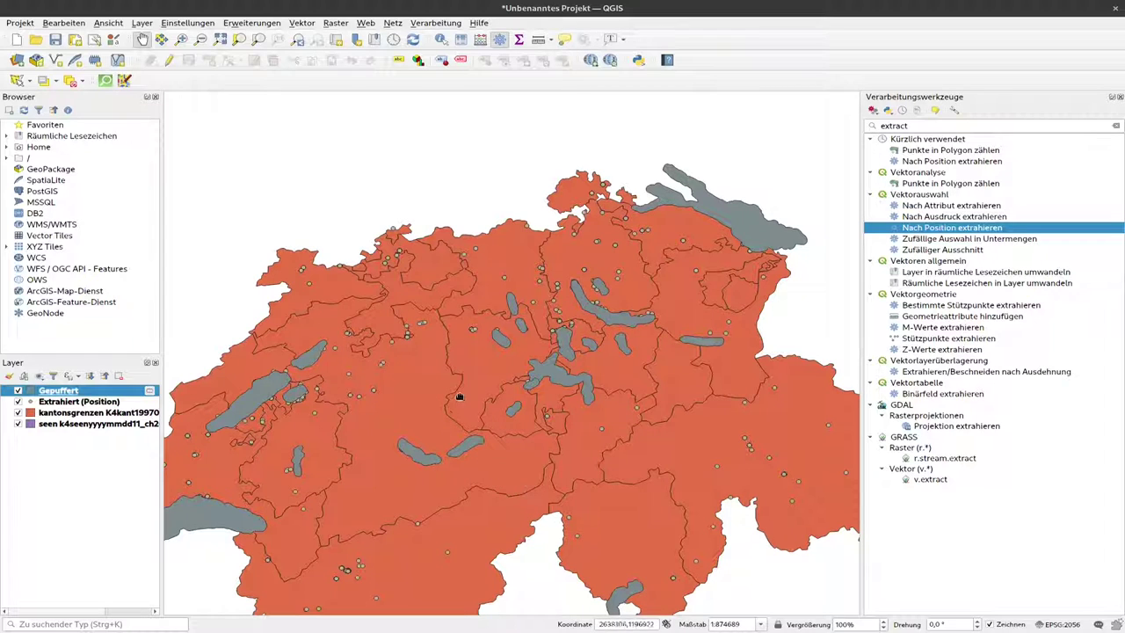
pyautogui.moveTo(458, 397); pyautogui.dragTo(474, 386)
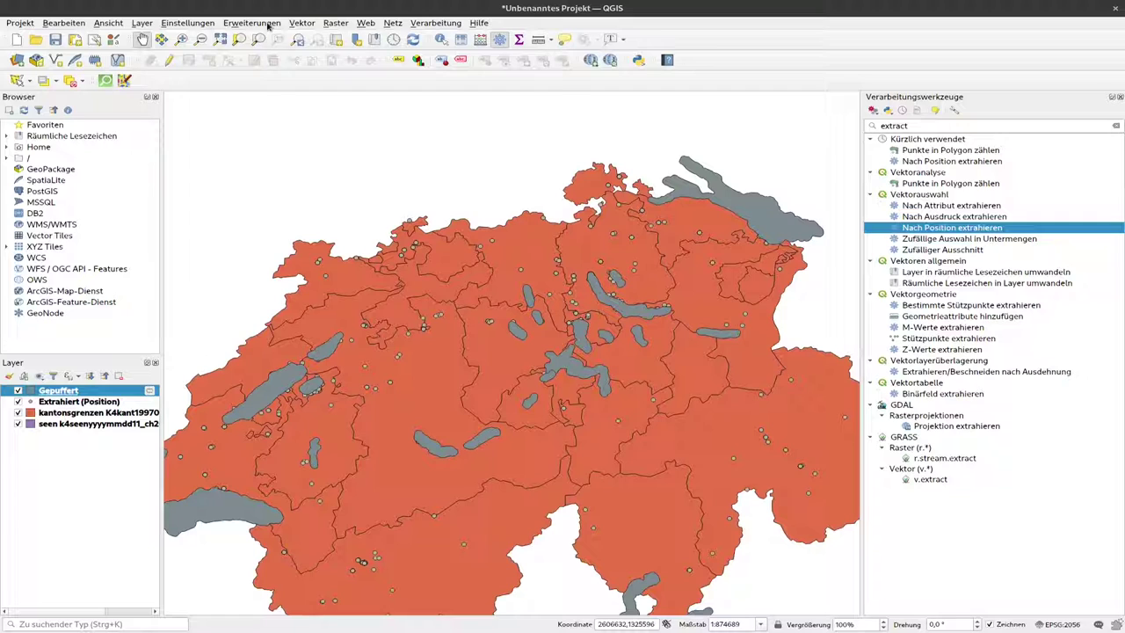
# Open Punkte in Polygon zählen from Vektor > Analyse-Werkzeuge
pyautogui.click(302, 23)
pyautogui.moveTo(342, 66)
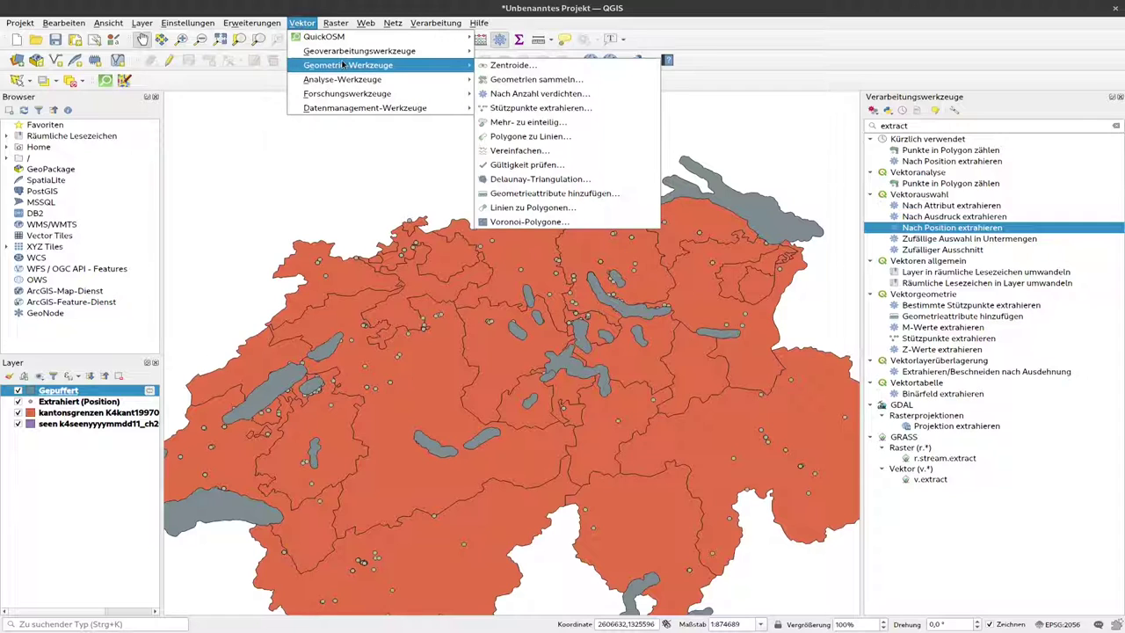
pyautogui.moveTo(375, 80)
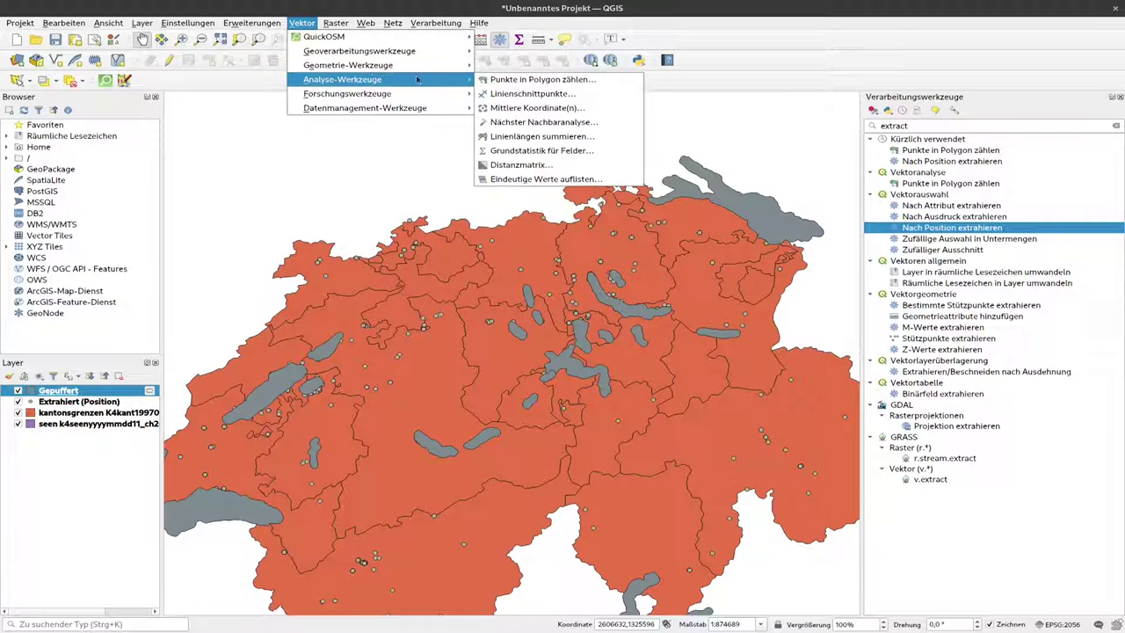
pyautogui.click(528, 80)
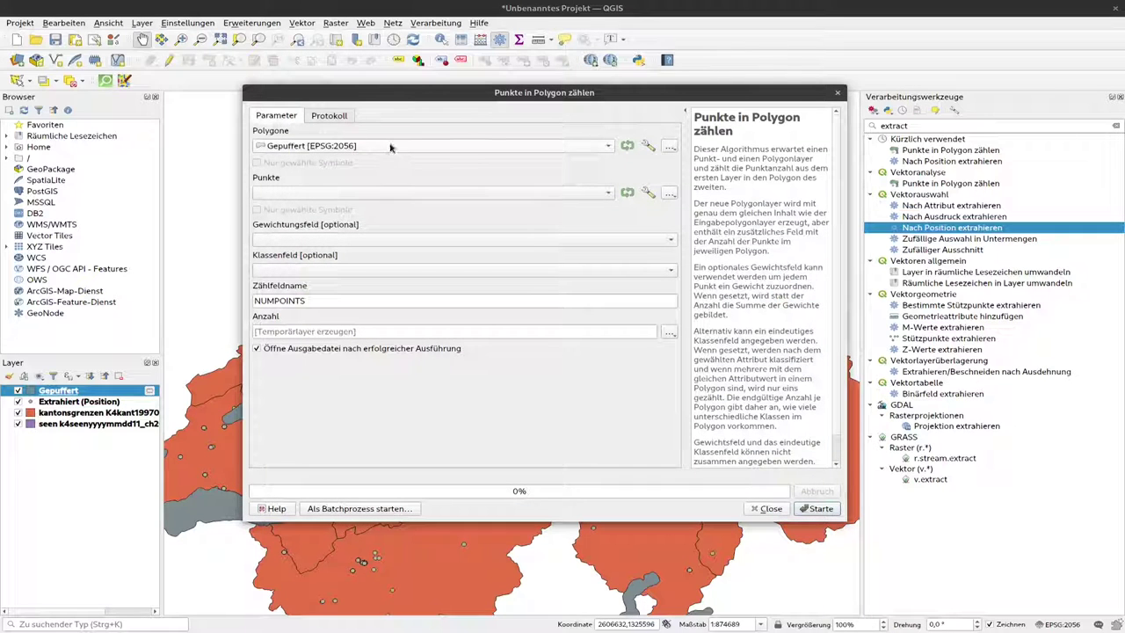
# Count the Extrahiert (Position) points in each lake buffer, producing the Anzahl layer
pyautogui.click(427, 196)
pyautogui.click(366, 197)
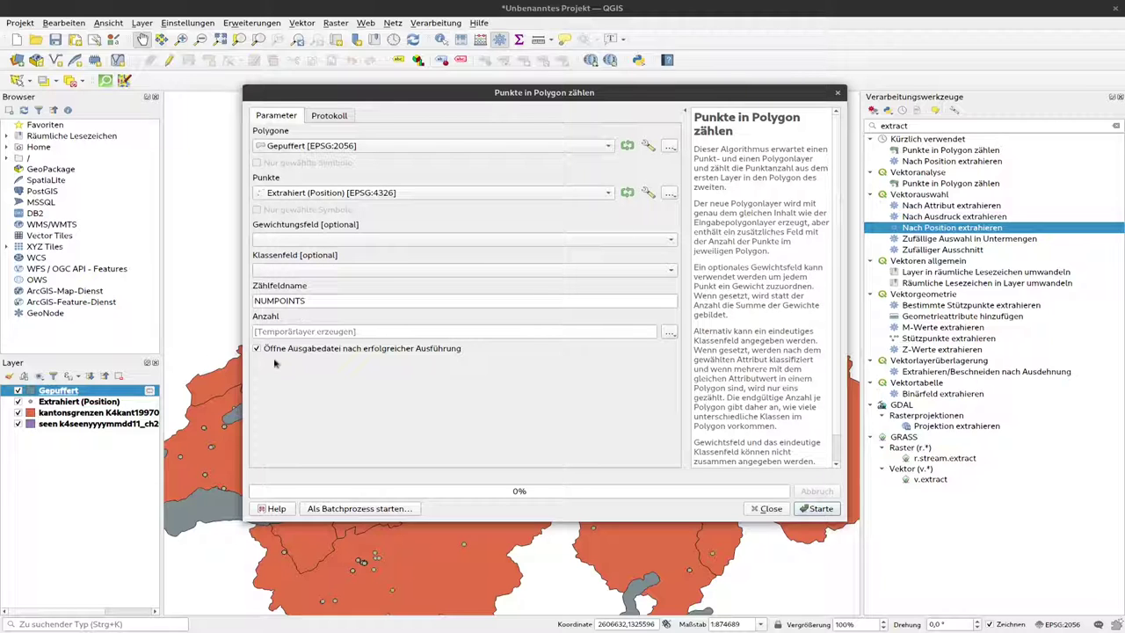
pyautogui.click(818, 508)
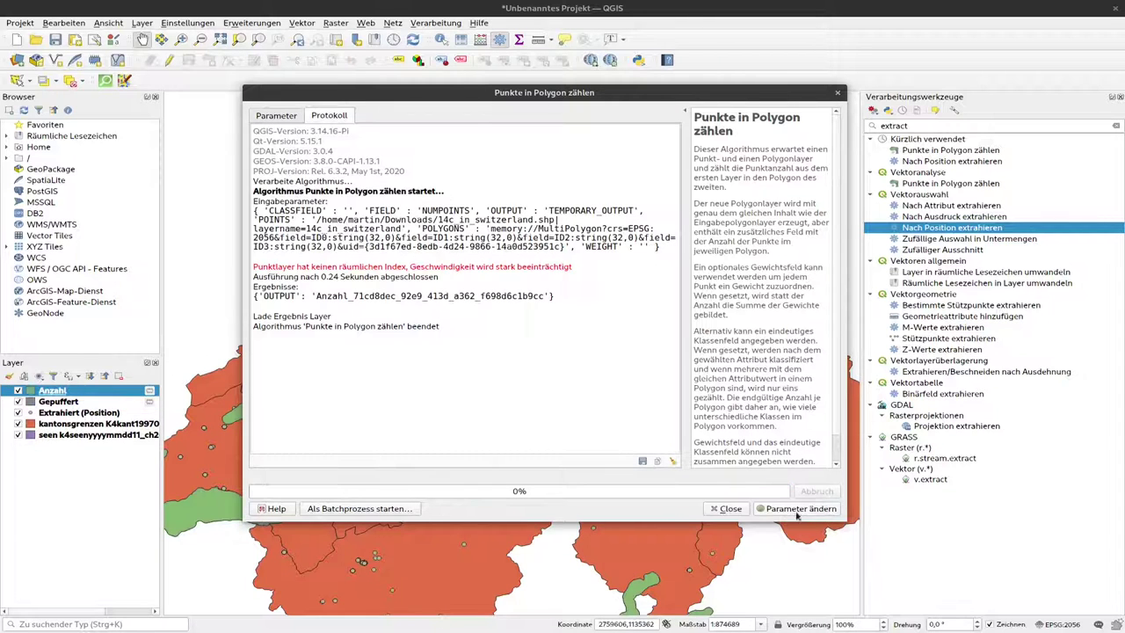
pyautogui.click(729, 509)
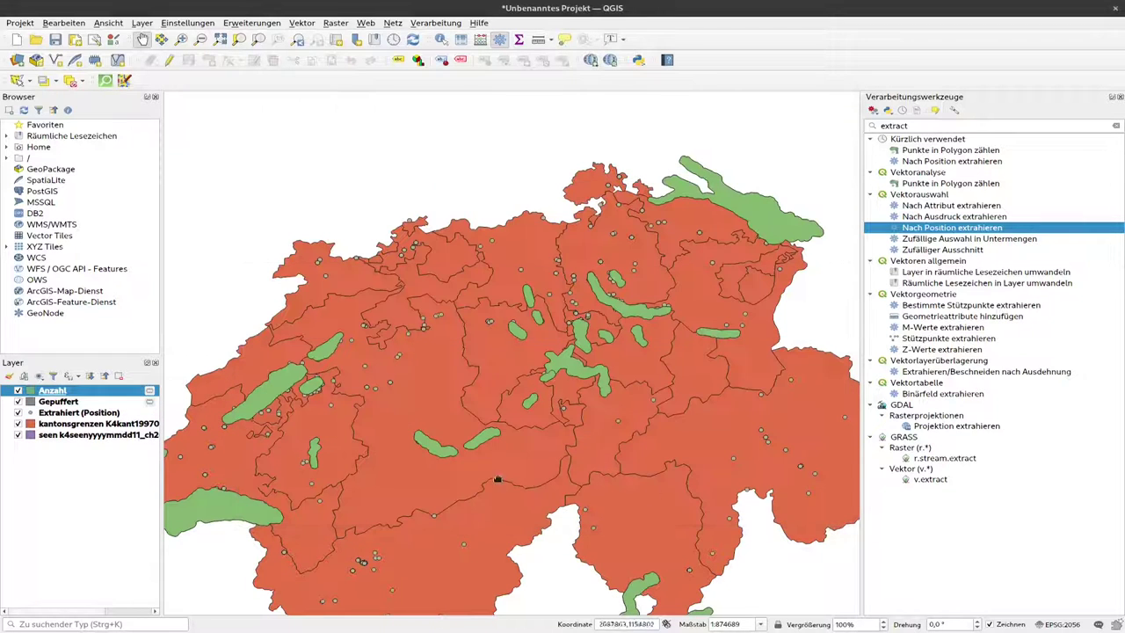
pyautogui.rightClick(59, 395)
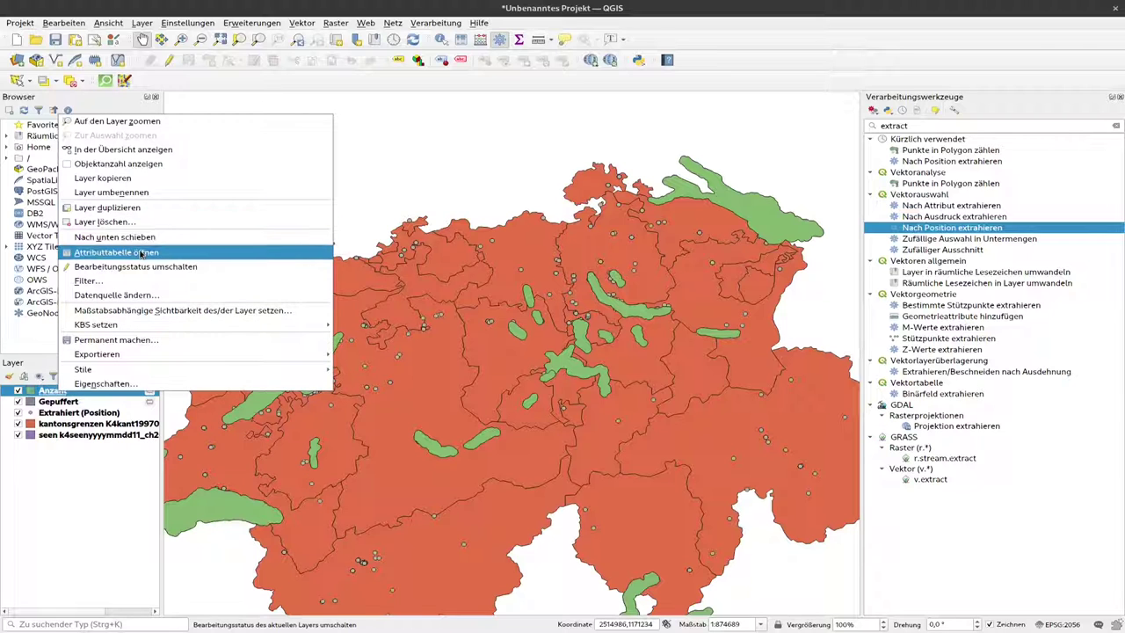
pyautogui.click(132, 253)
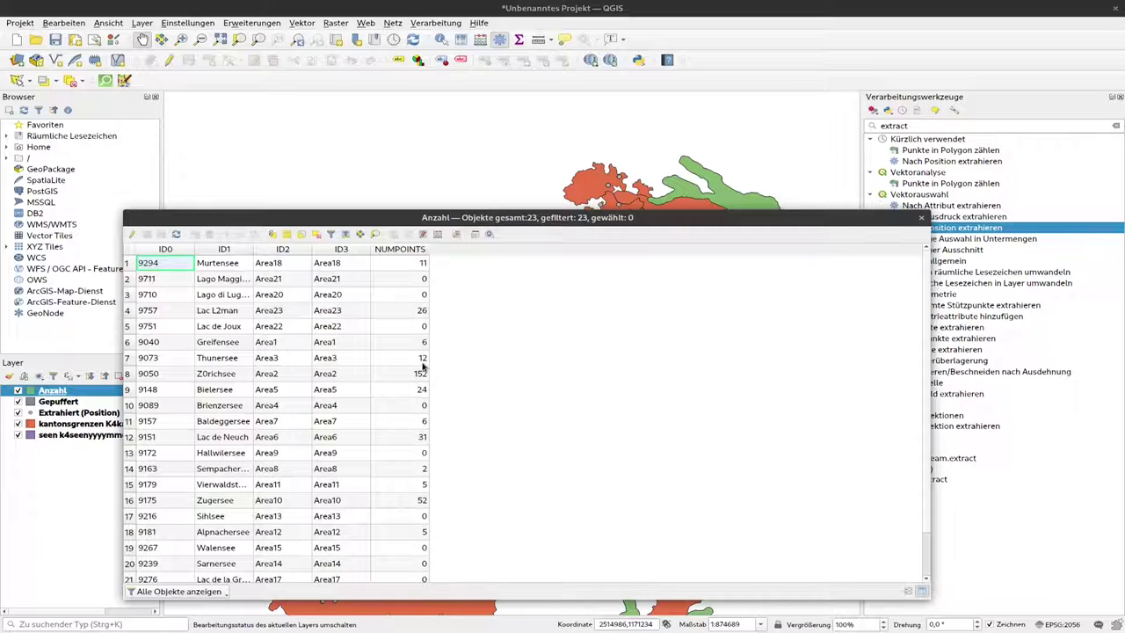
pyautogui.scroll(-1, 414, 468)
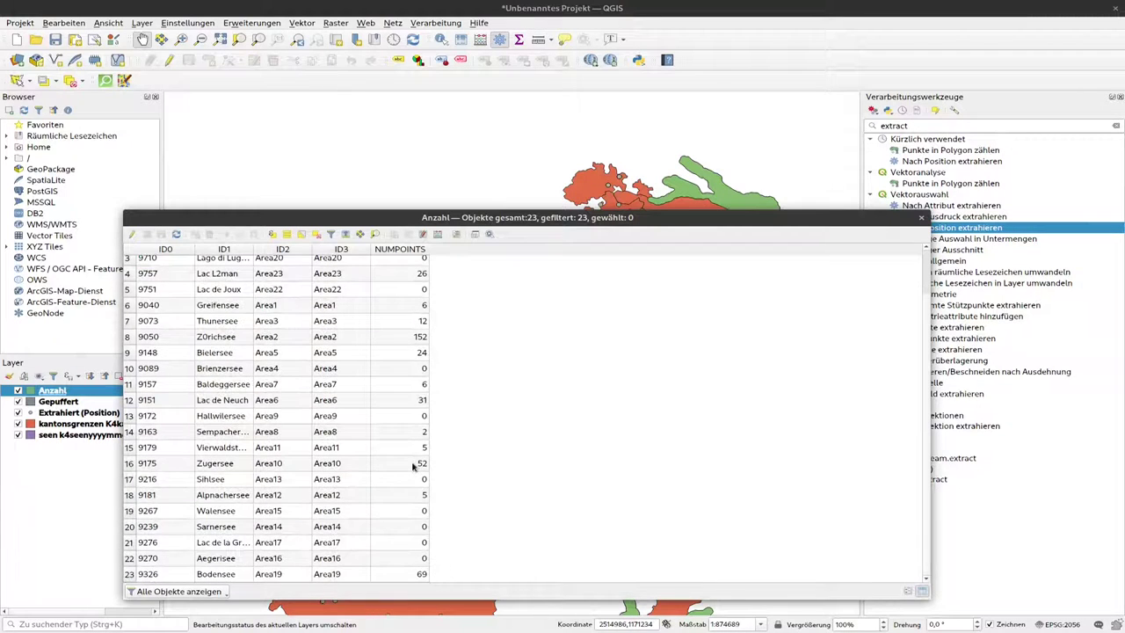
pyautogui.scroll(1, 418, 474)
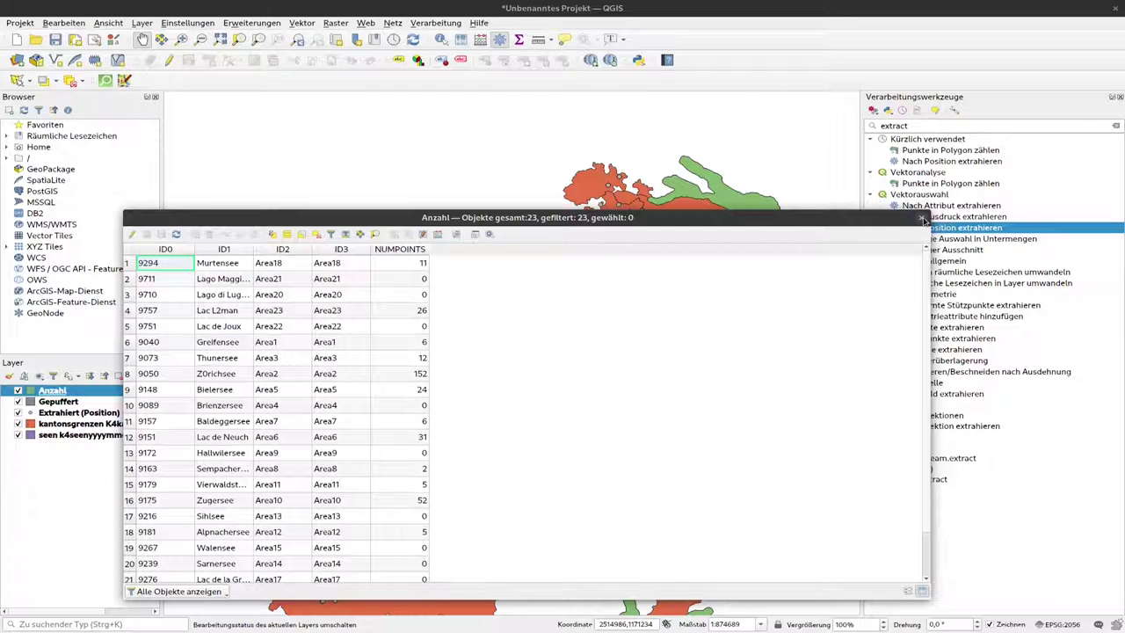
pyautogui.click(922, 217)
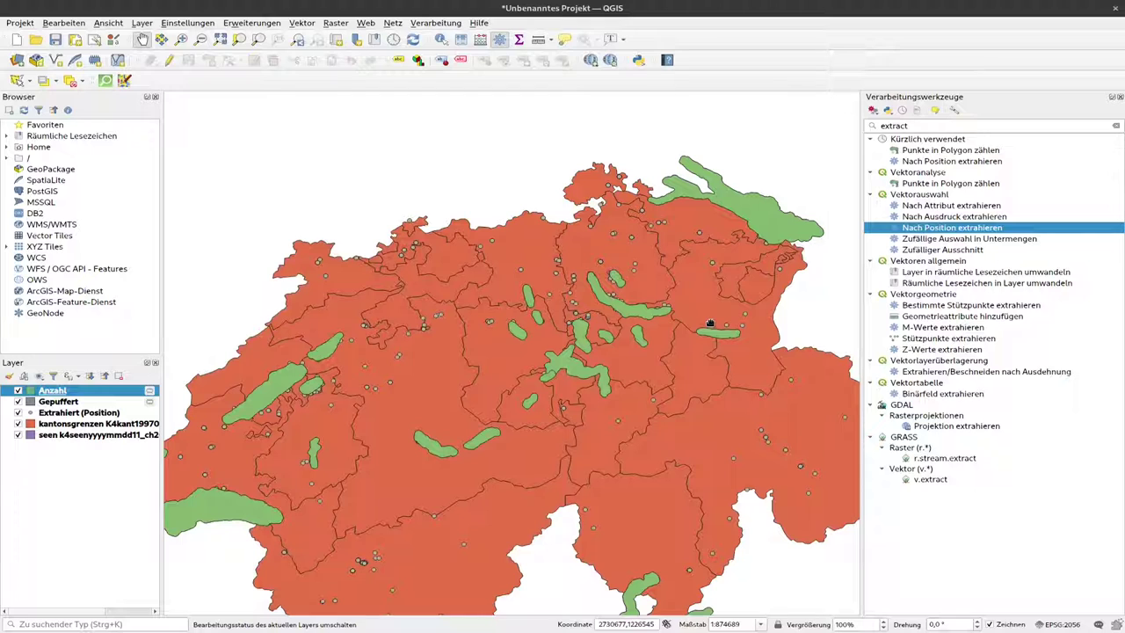